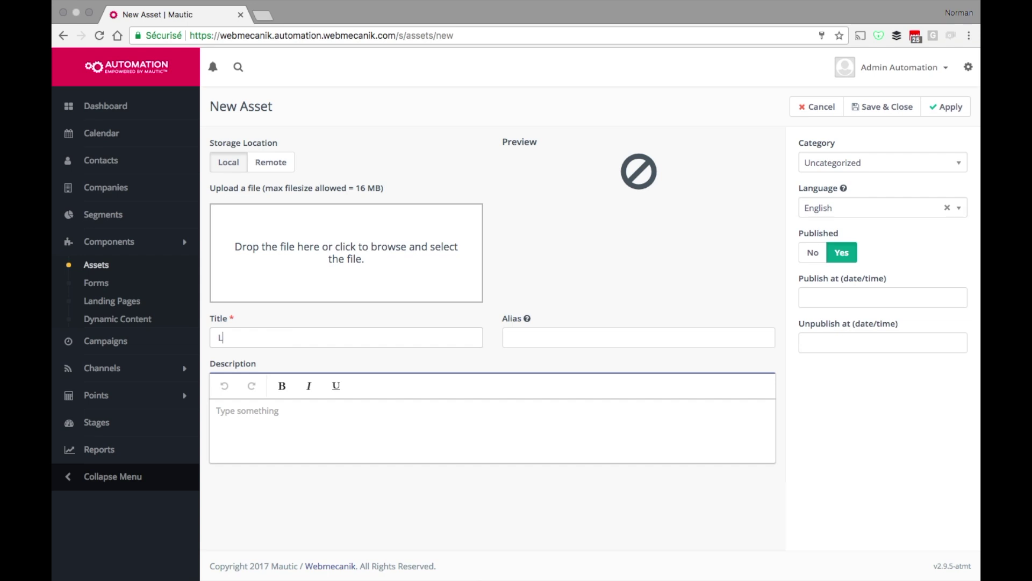
- Title the new asset "Livre blanc marketing automation" and upload the Webmecanik Livre Blanc PDF from the Téléchargements folder
type("marketing automation")
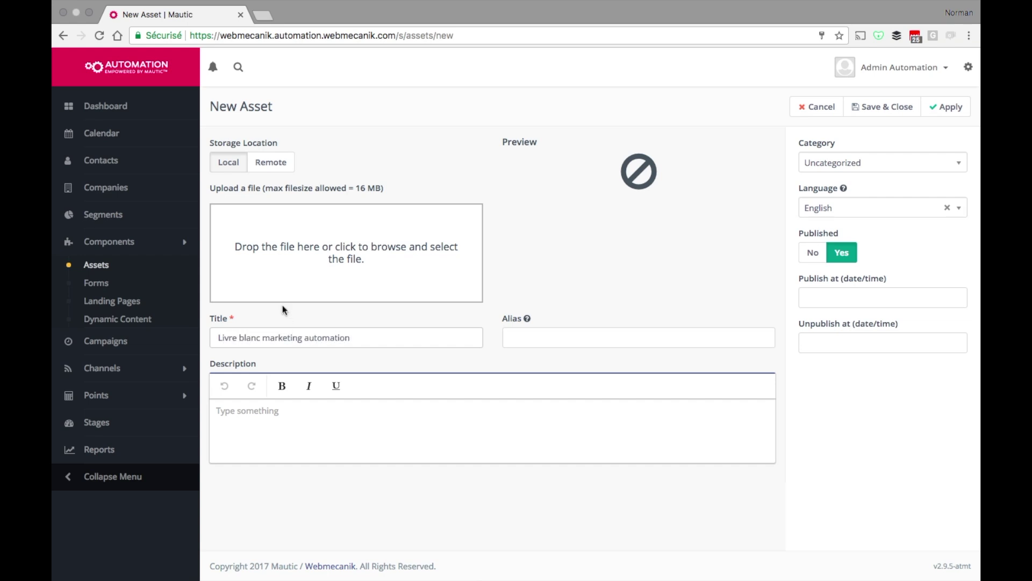
left_click(373, 252)
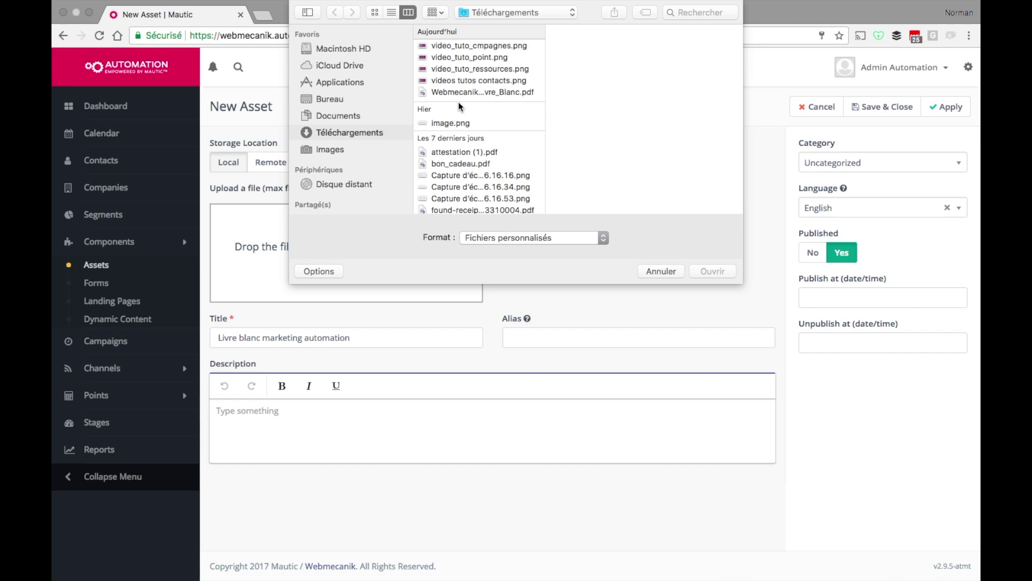
left_click(442, 119)
double_click(442, 120)
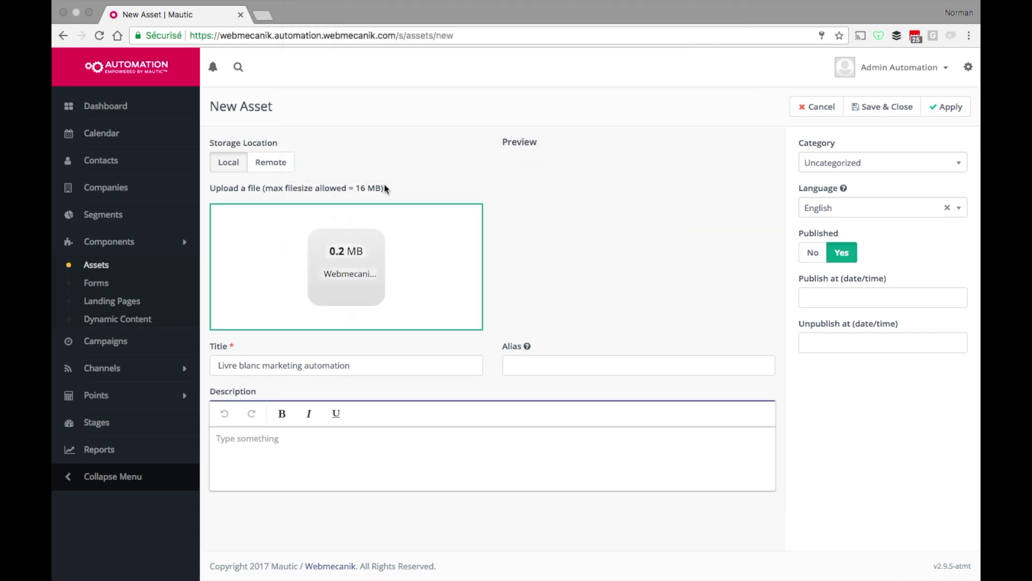
left_click(273, 164)
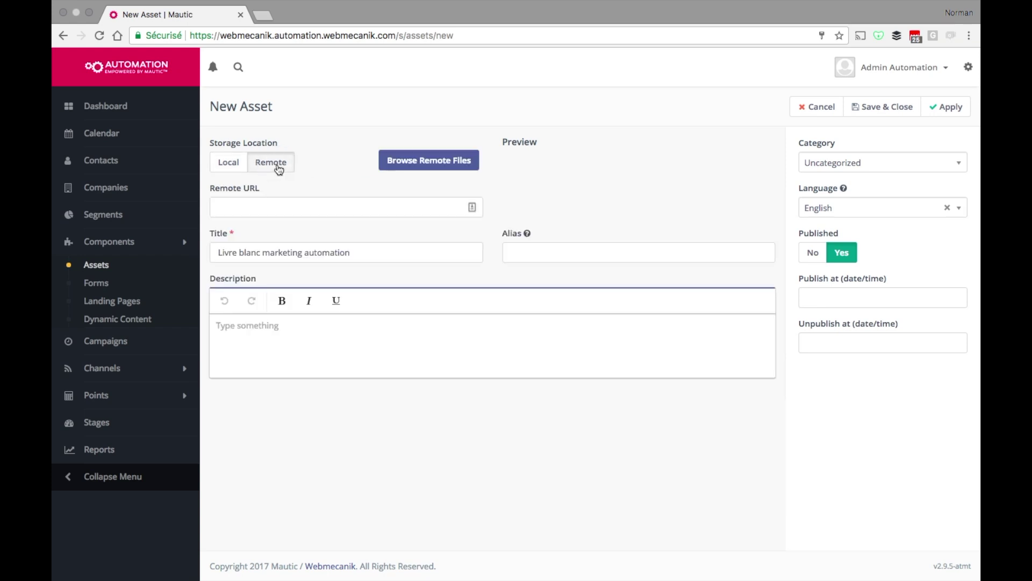
left_click(267, 199)
left_click(229, 163)
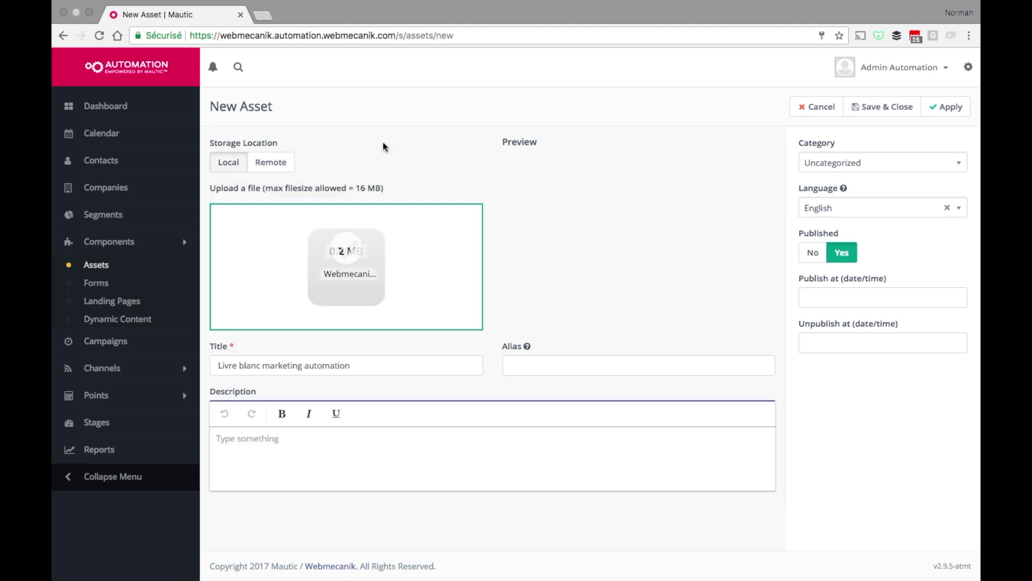
- Save and close the new asset, and copy its download URL
left_click(866, 111)
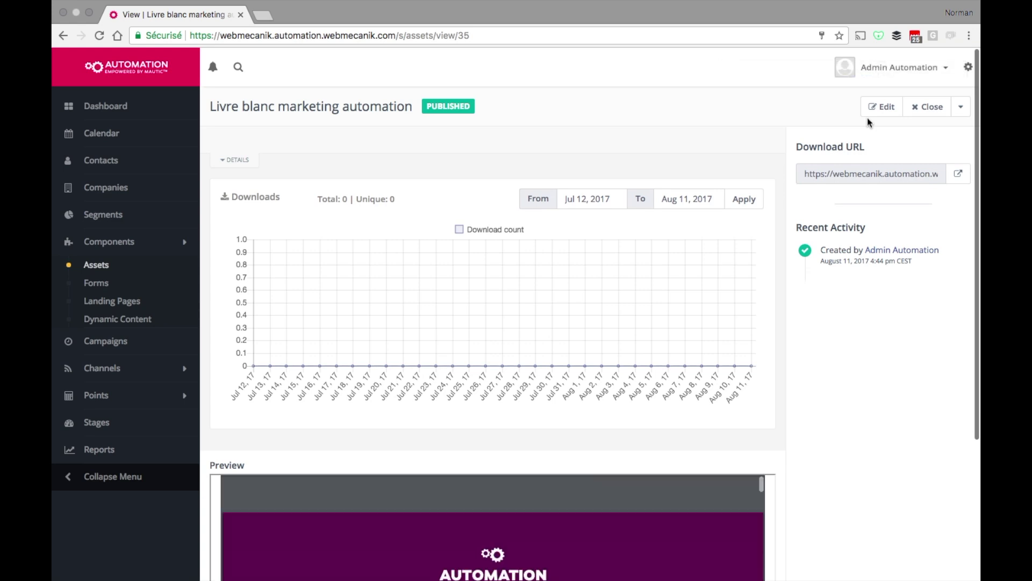
left_click(834, 174)
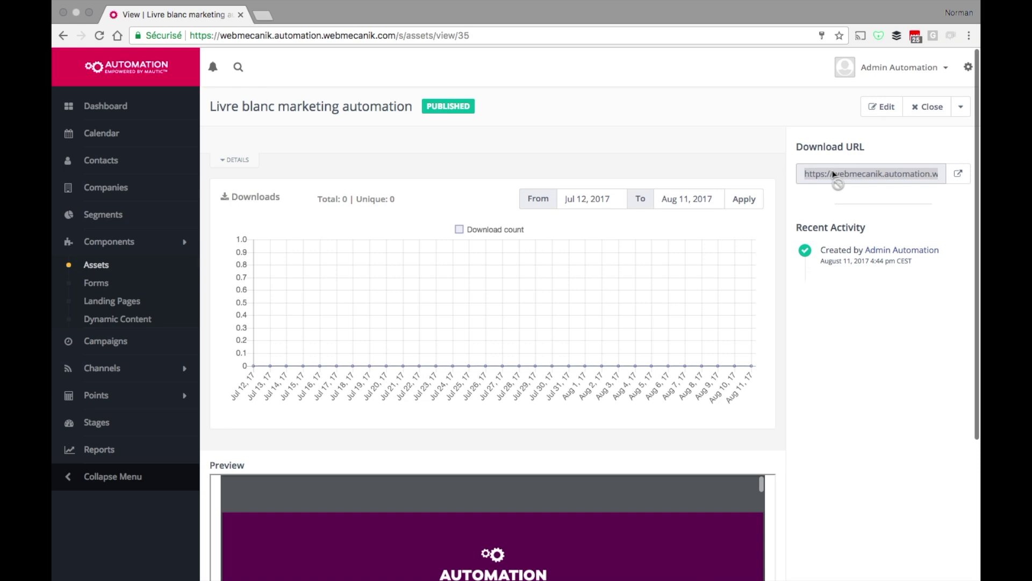
left_click(706, 159)
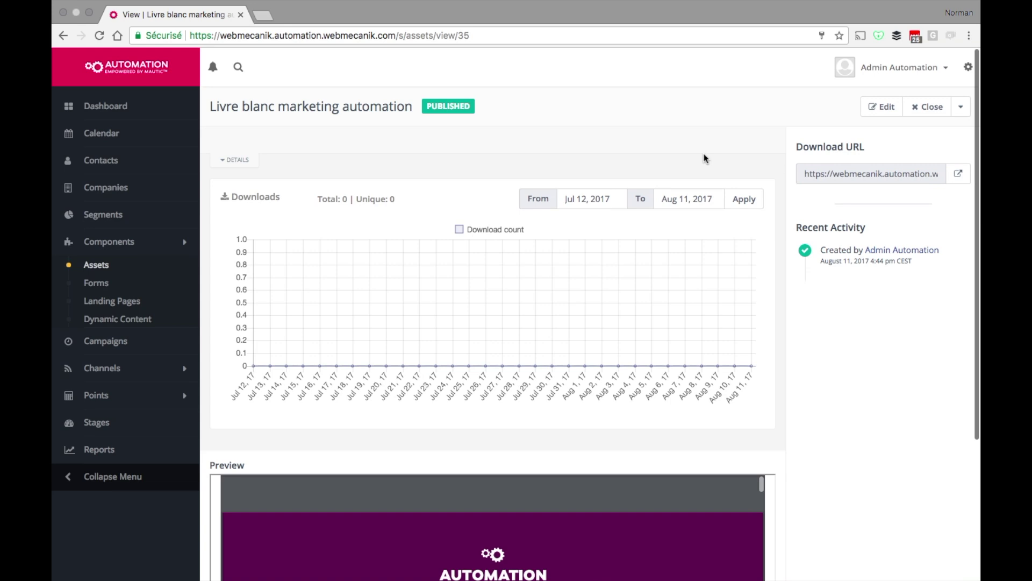
- Create a new template email and select the WMK - Hero theme for it
left_click(156, 369)
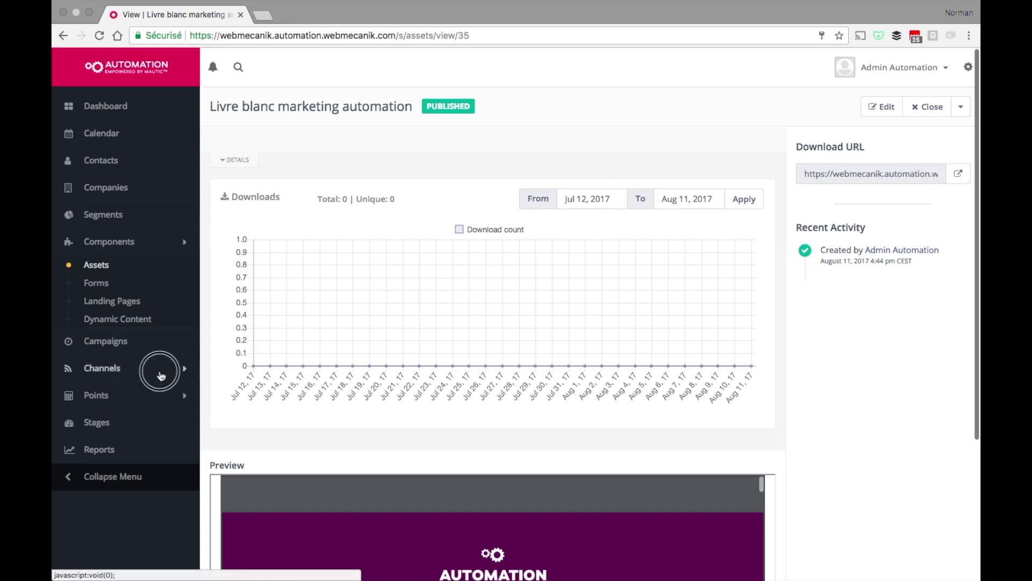
left_click(103, 337)
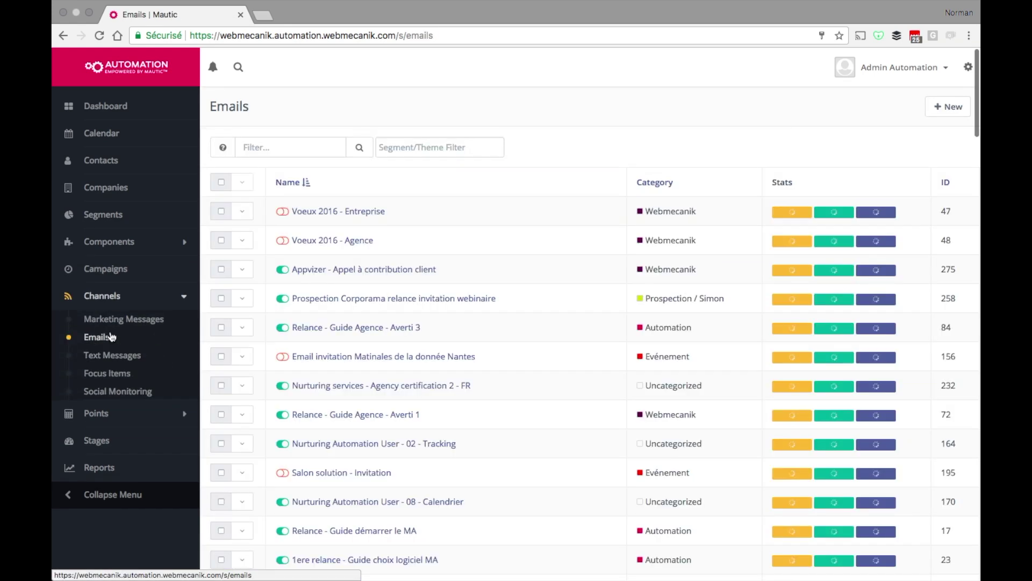
left_click(947, 106)
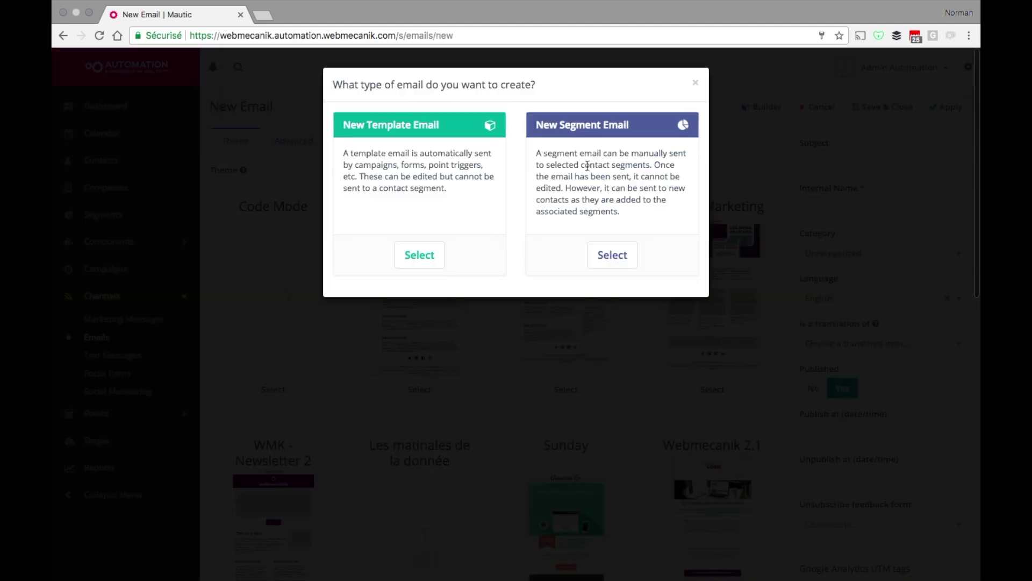
left_click(418, 256)
scroll(418, 257, "down", 1)
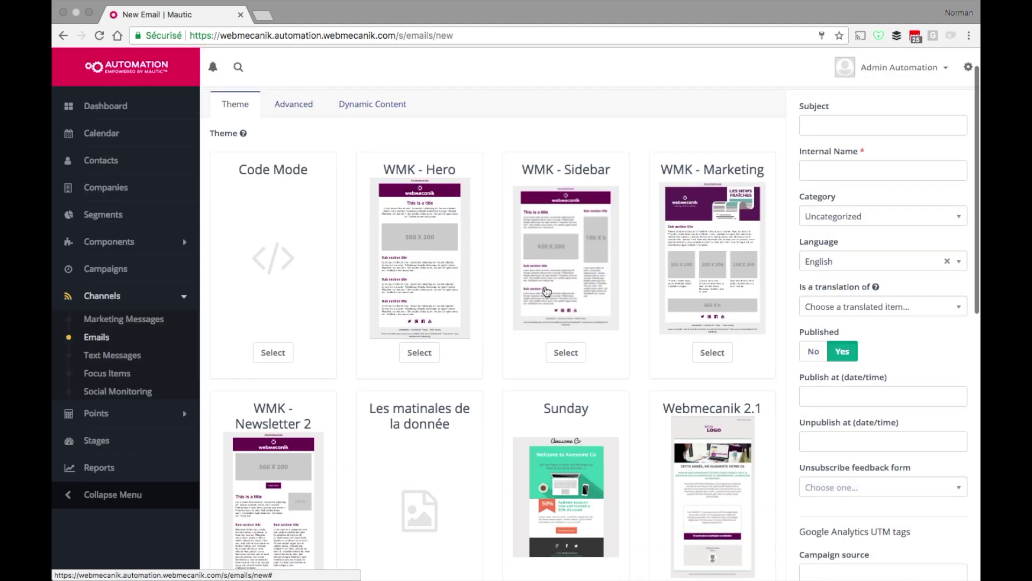
left_click(426, 350)
scroll(591, 241, "up", 1)
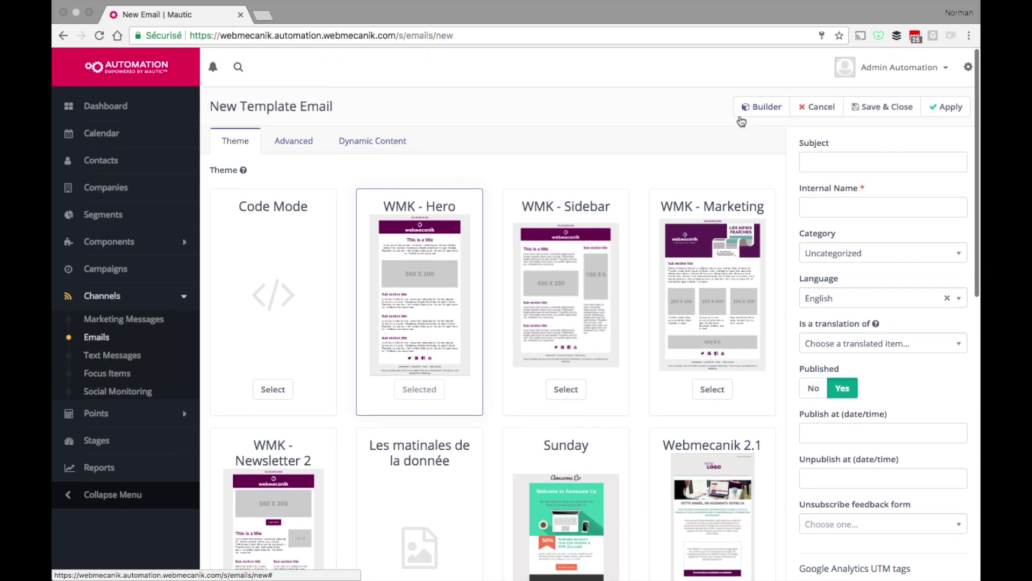
- In the email builder, link the first line of the paragraph under "This is a title" to the copied asset download URL
left_click(758, 110)
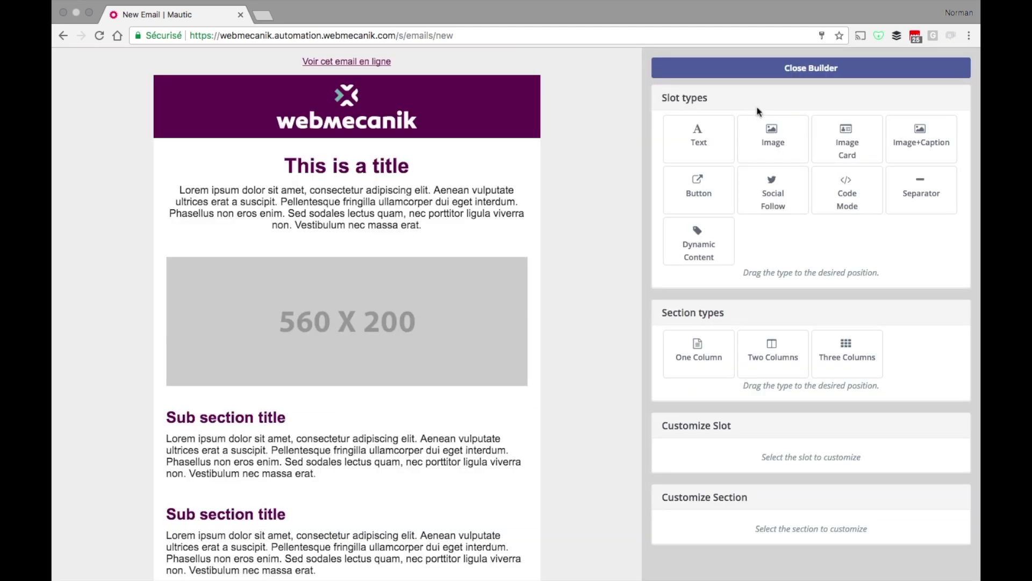
left_click(454, 225)
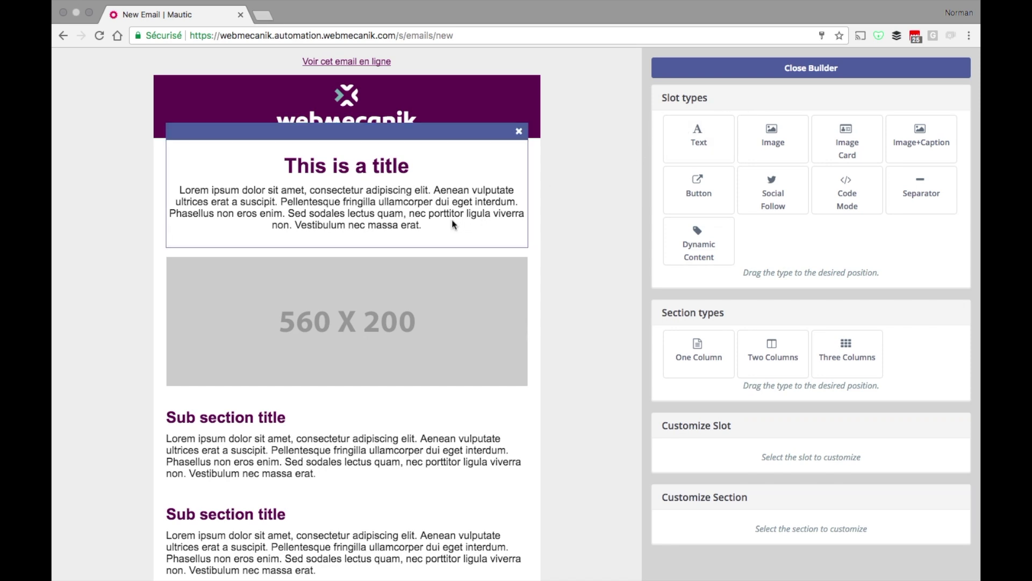
scroll(721, 419, "down", 2)
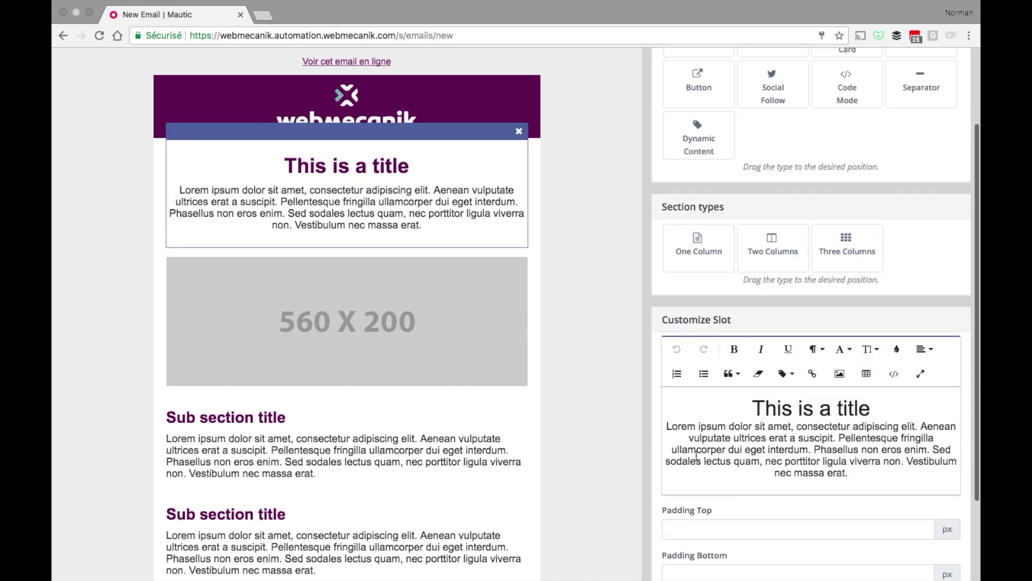
left_click(666, 430)
key("shift+End")
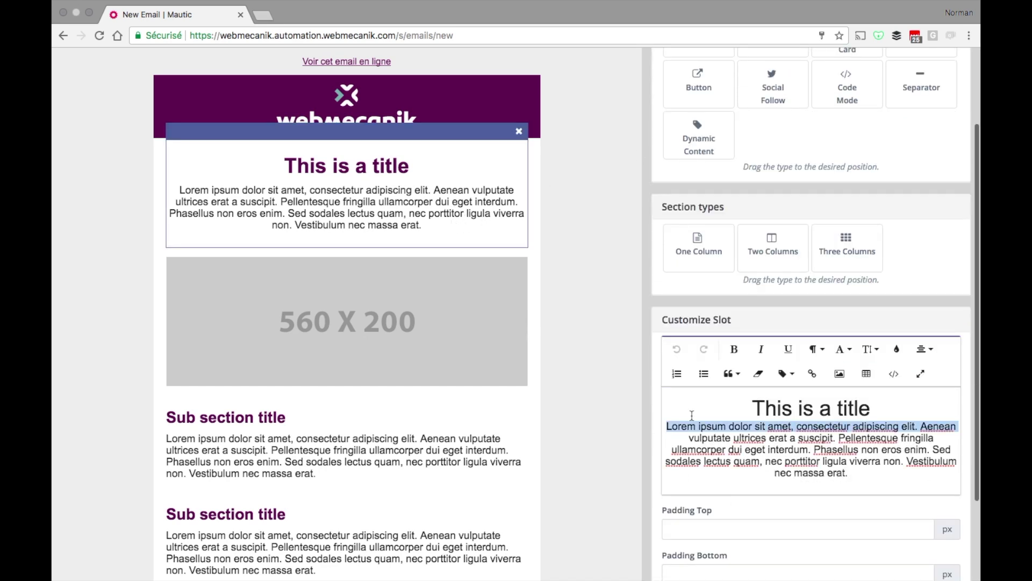
left_click(812, 377)
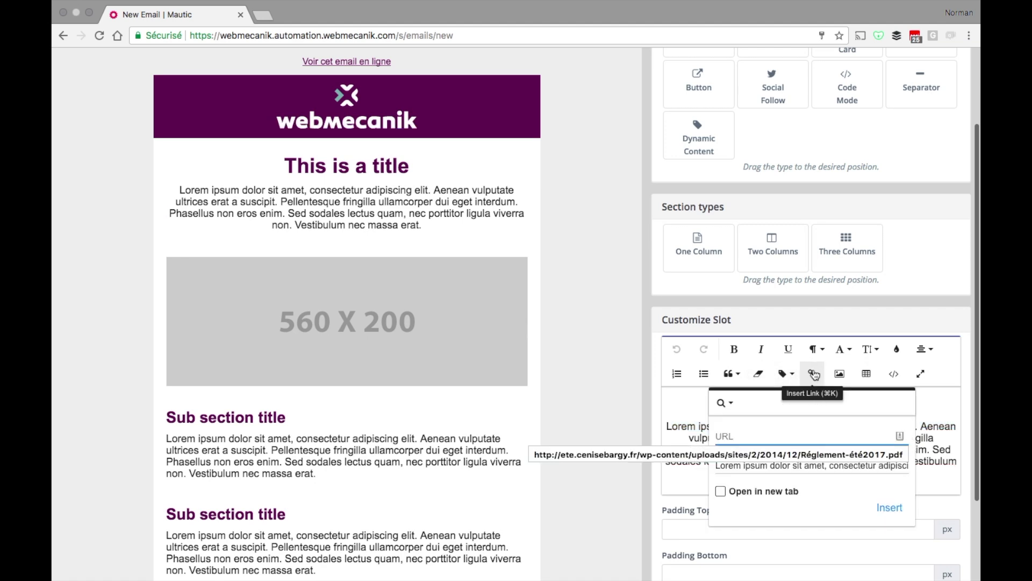
key("super+v")
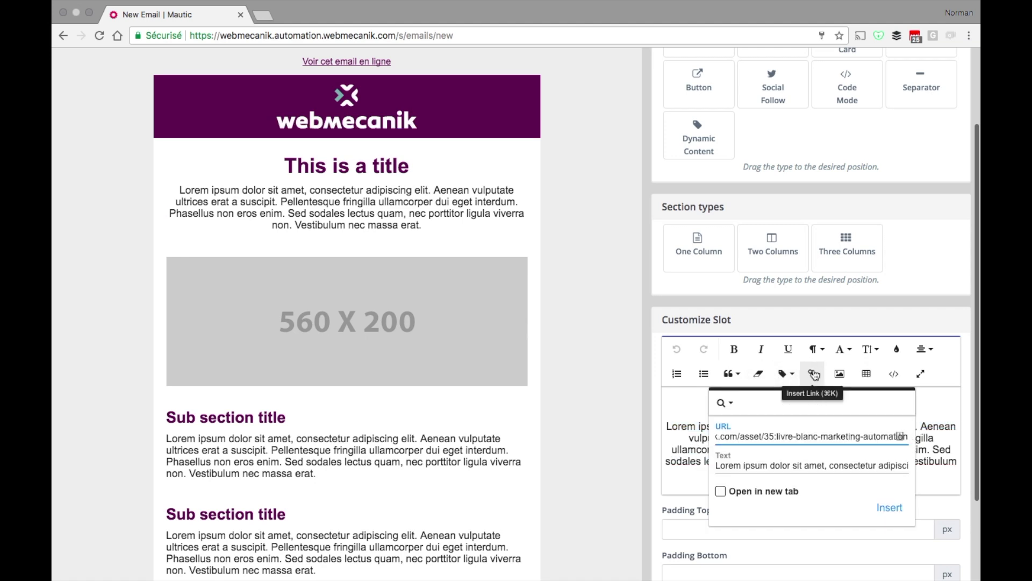
left_click(888, 508)
- Add a button slot below the first sub section's text and select it for customizing
scroll(883, 504, "up", 3)
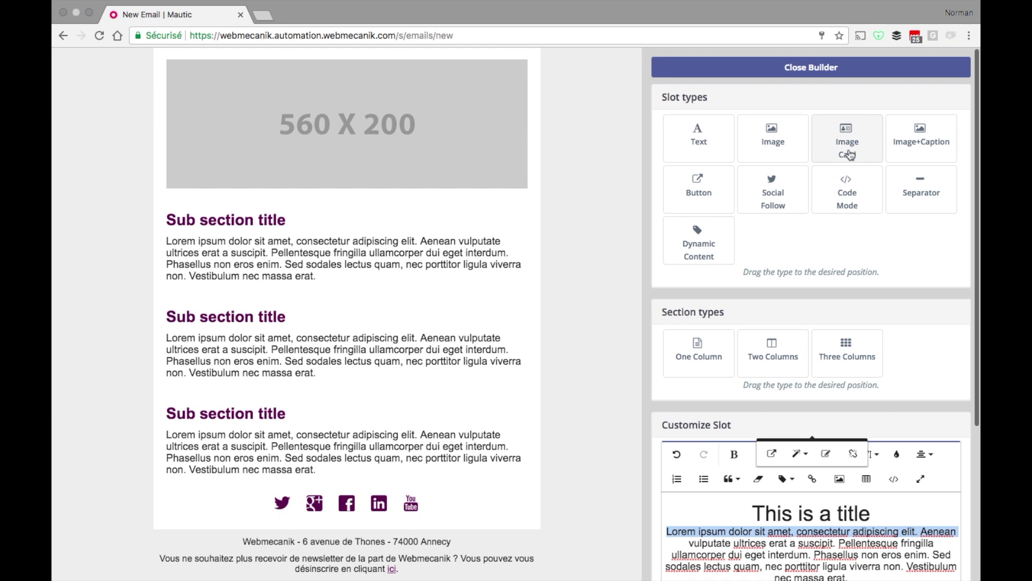
left_click(713, 188)
left_click_drag(713, 189, 387, 304)
left_click(308, 305)
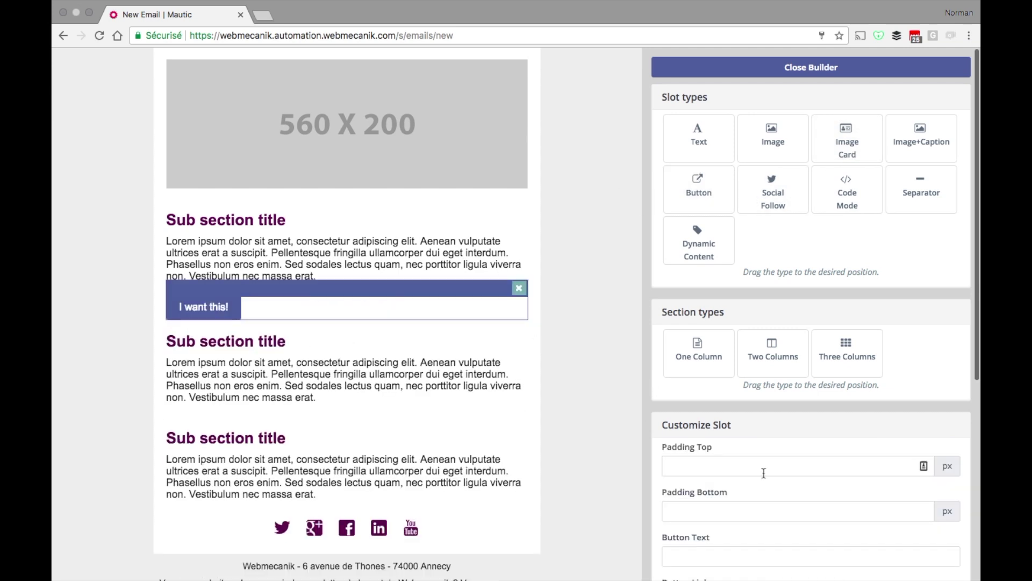
left_click(734, 401)
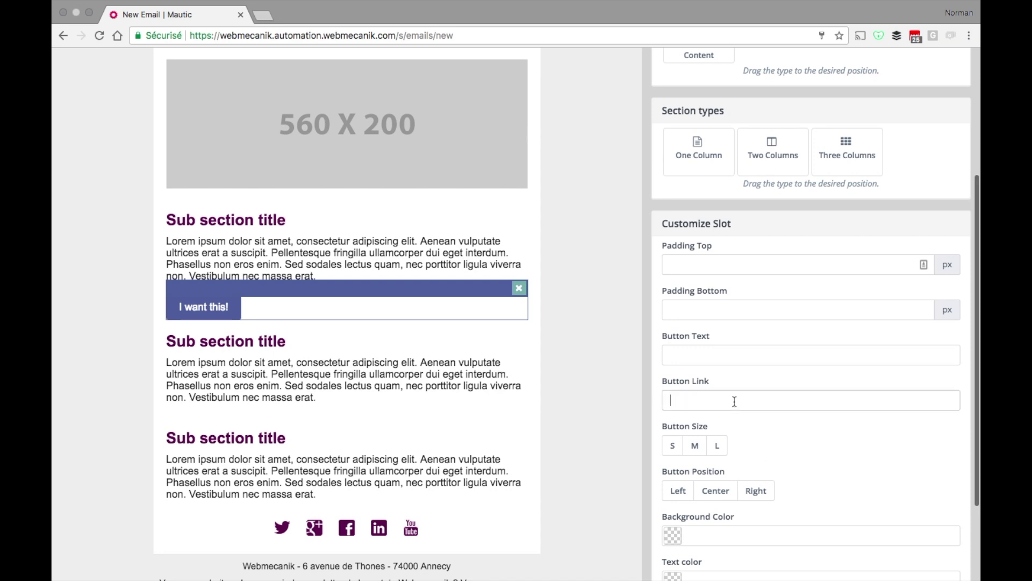
type("https://webmecanik.automation.webmecanik.com/asset/35:livre-blanc-marketing-automation")
left_click(705, 352)
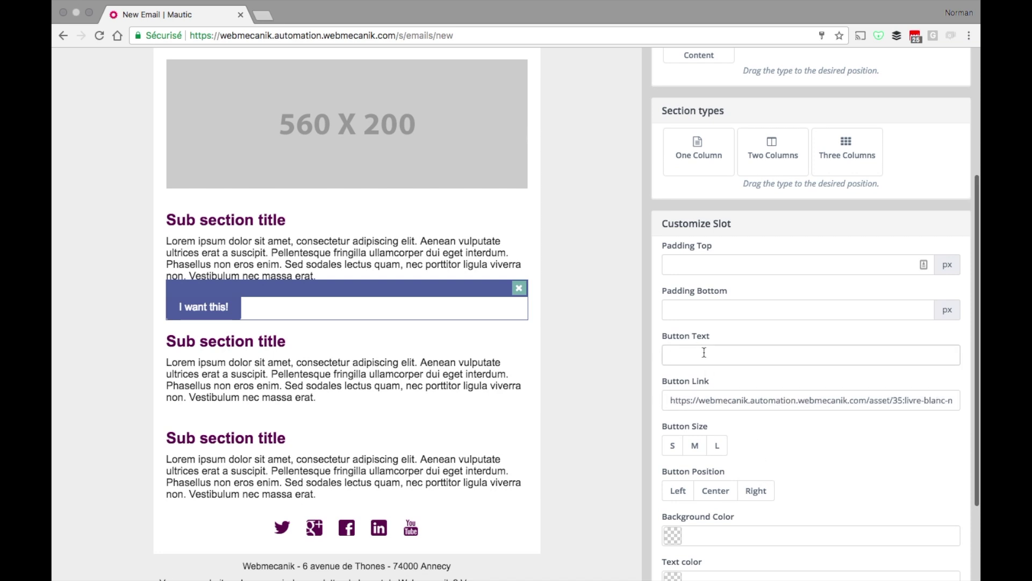
type("Lien vers ")
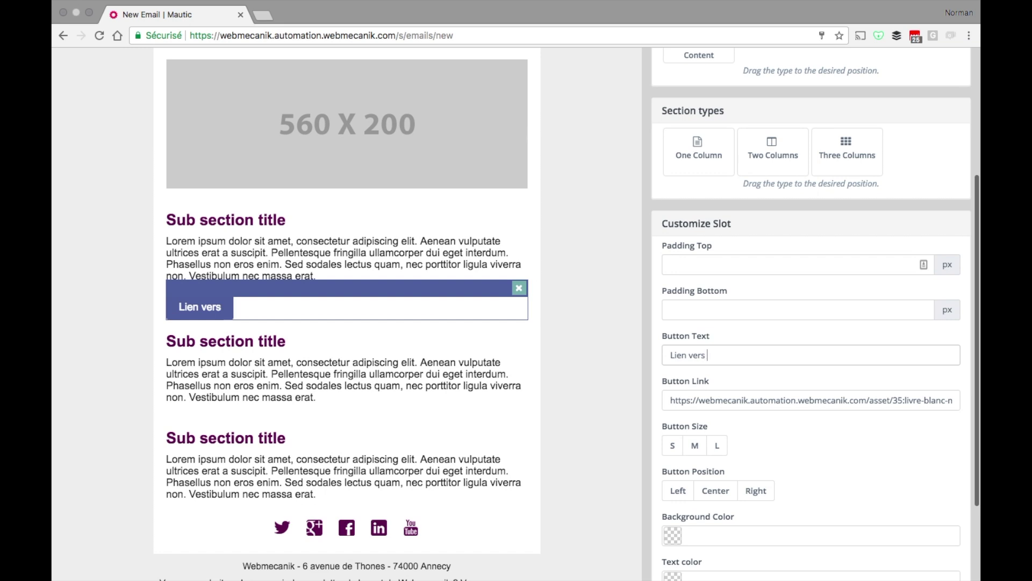
type("mon livre blanc")
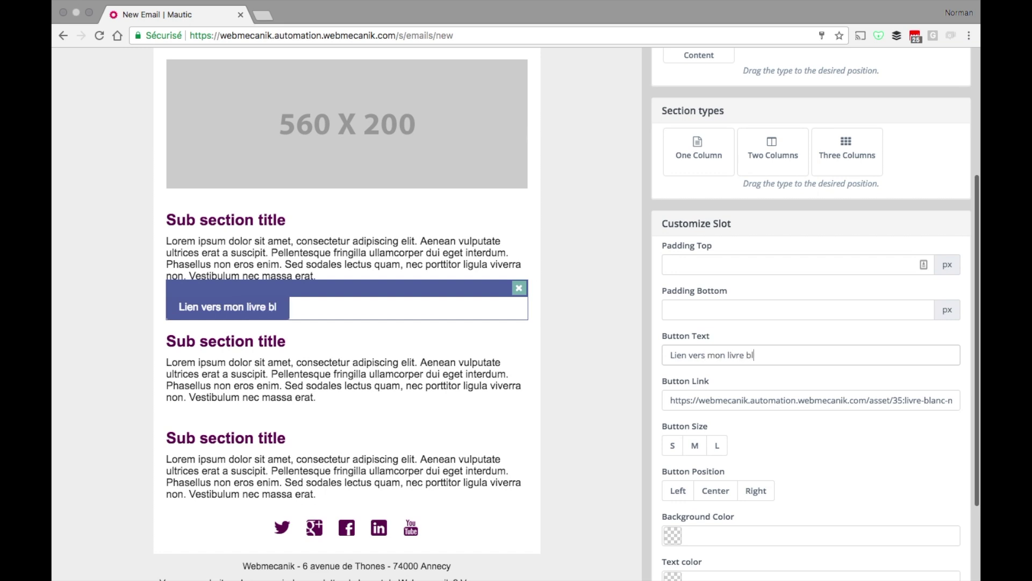
type(" !")
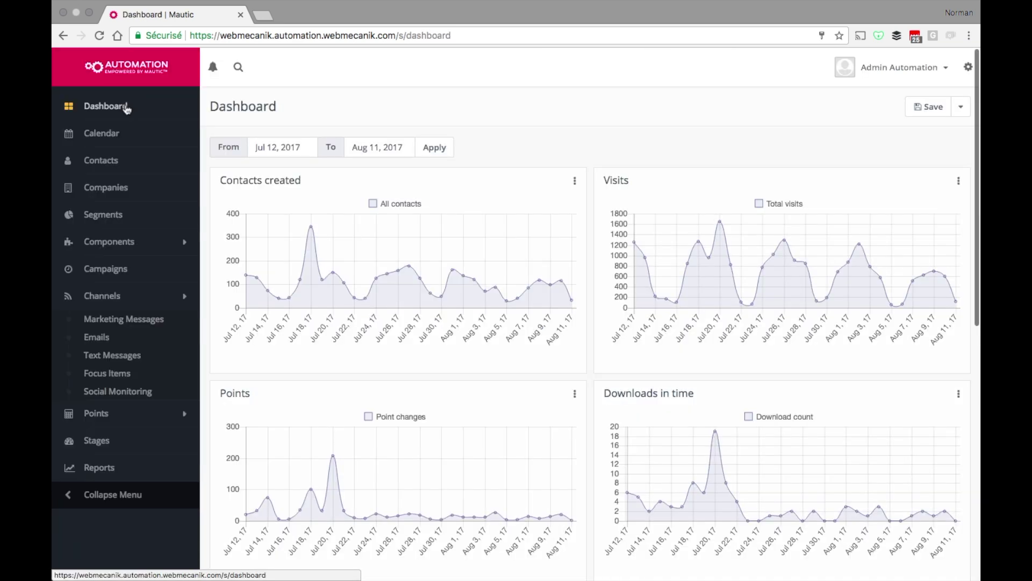
- Open the form "Blog - Rencontrons-nous !" for editing and show its submit actions
left_click(108, 246)
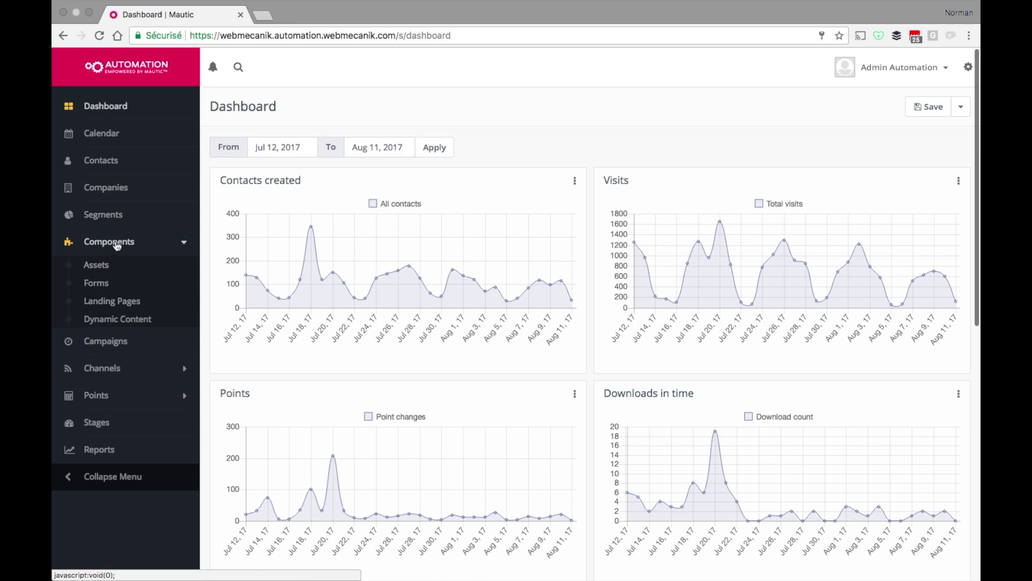
left_click(102, 280)
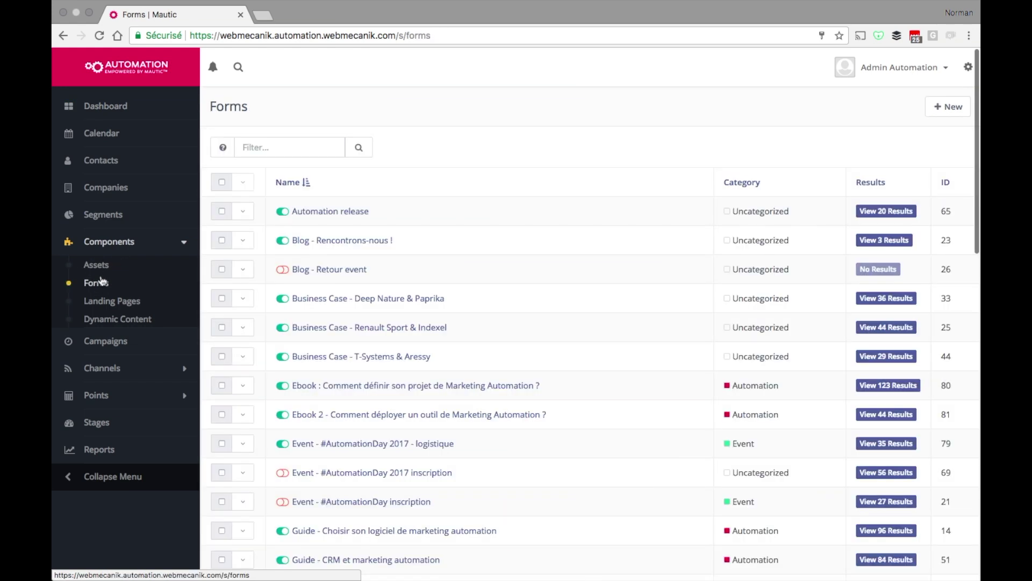
left_click(326, 242)
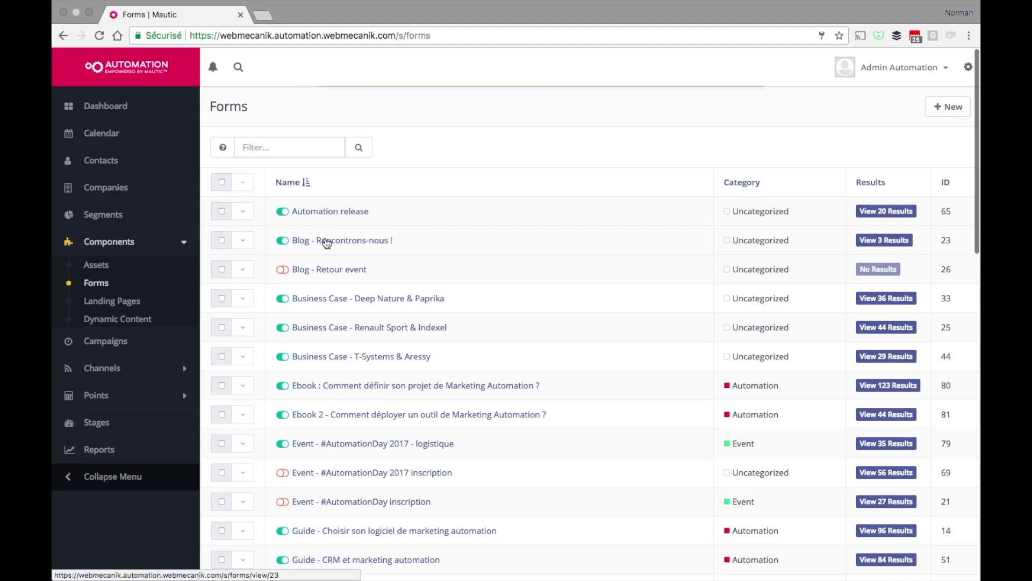
left_click(882, 107)
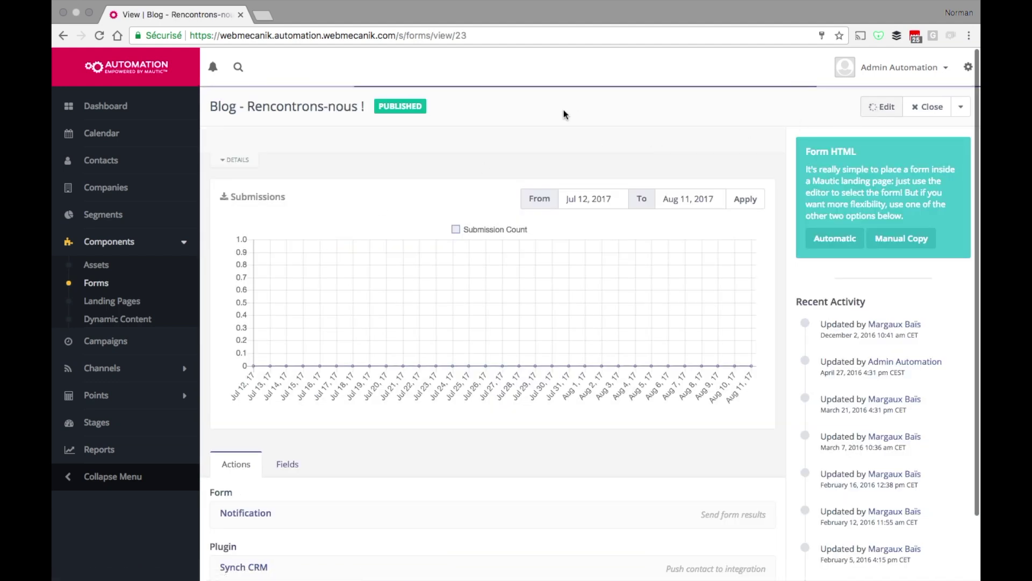
left_click(344, 141)
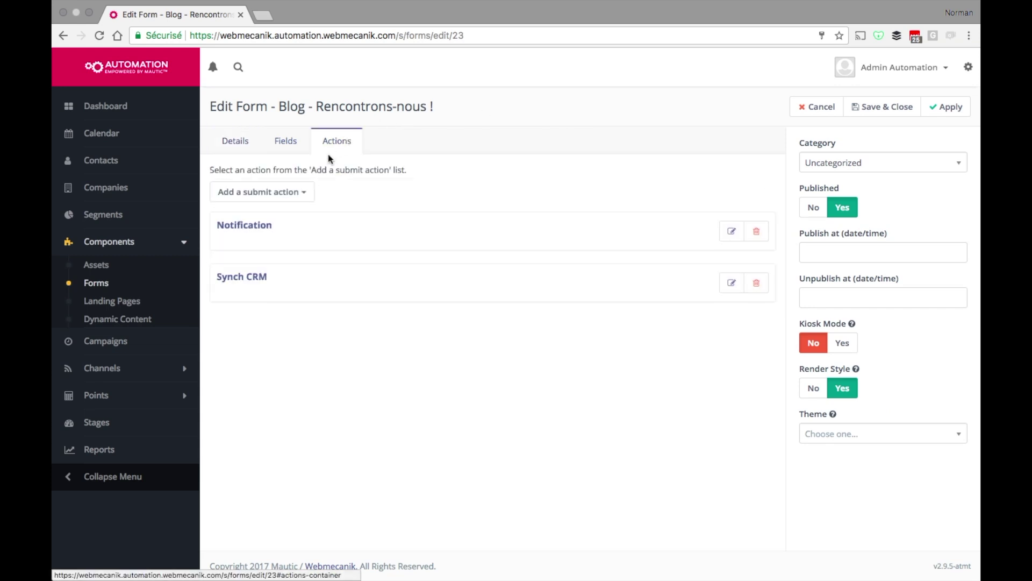
- Add a "Download an asset" submit action to the form with "Livre blanc marketing automation" as the asset
left_click(294, 193)
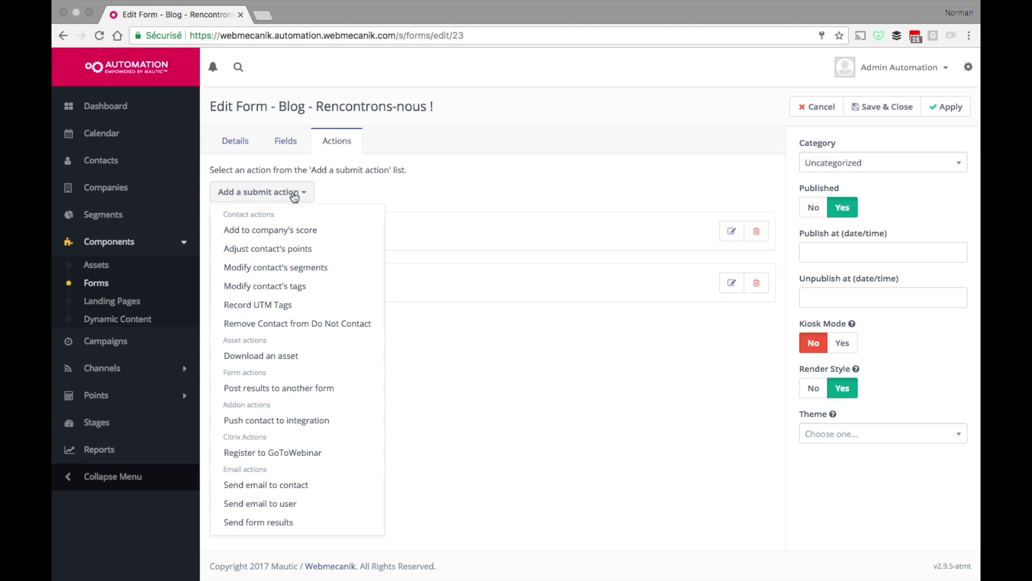
left_click(278, 358)
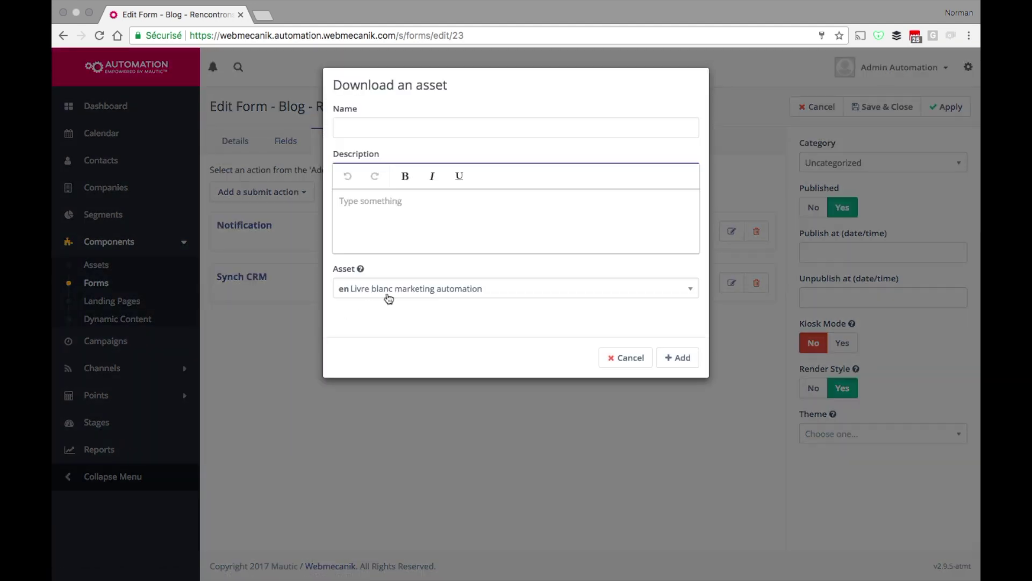
left_click(395, 295)
scroll(408, 419, "down", 2)
scroll(407, 418, "down", 5)
scroll(408, 418, "up", 10)
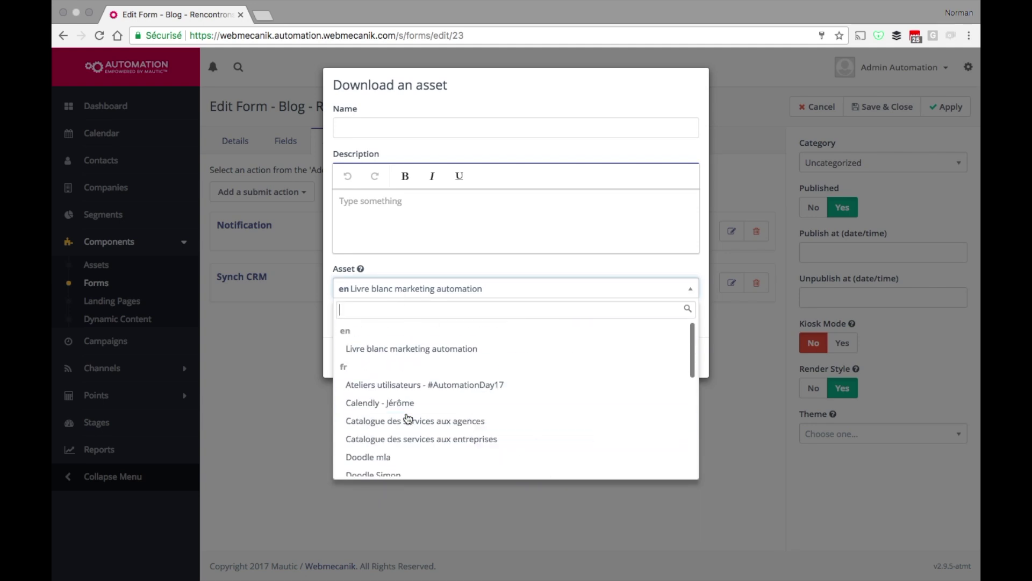
left_click(425, 354)
left_click(680, 359)
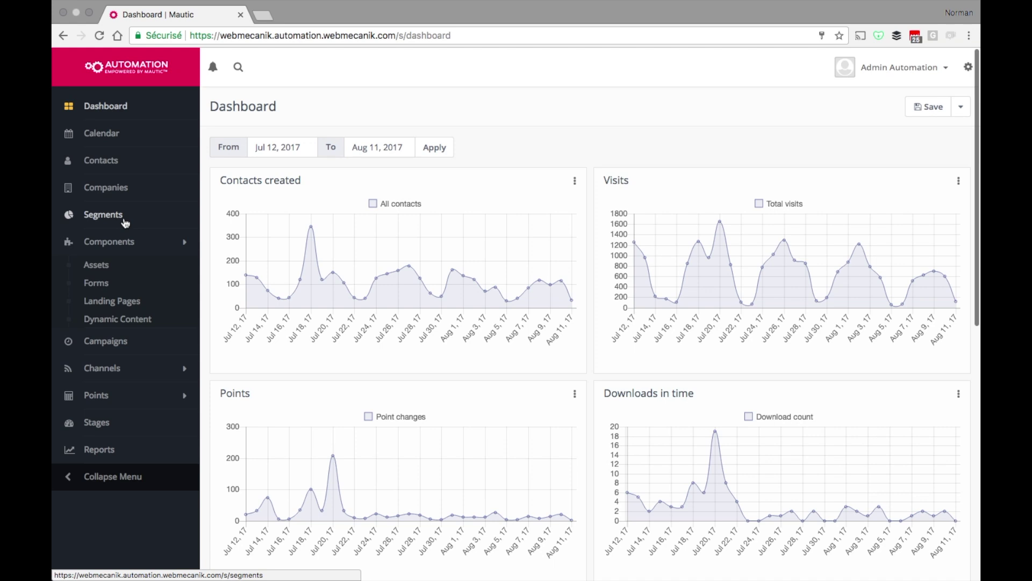
- Start a new segment named "Téléchargement ressource"
left_click(125, 222)
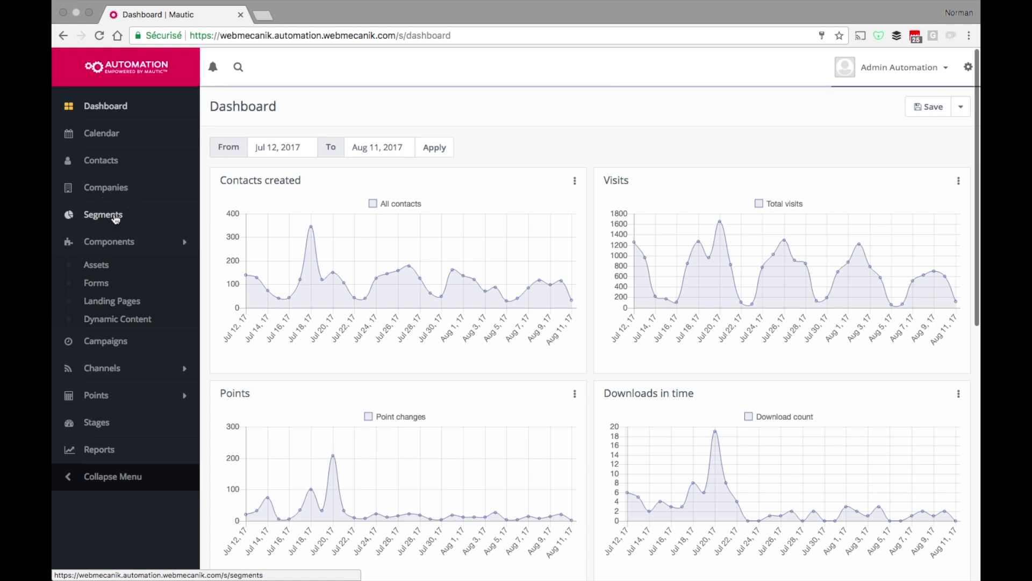
left_click(952, 108)
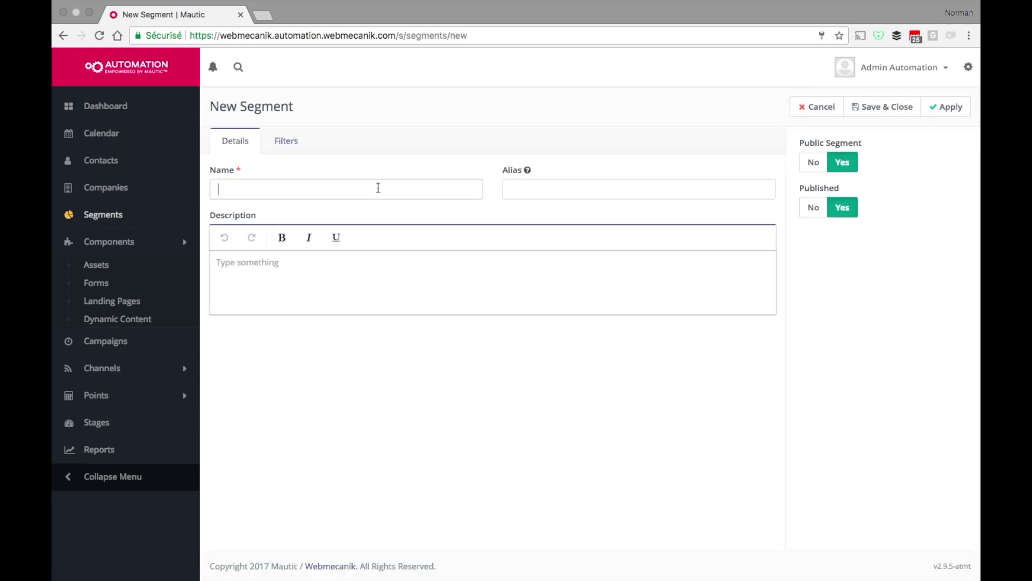
type("Téléchargement ressources")
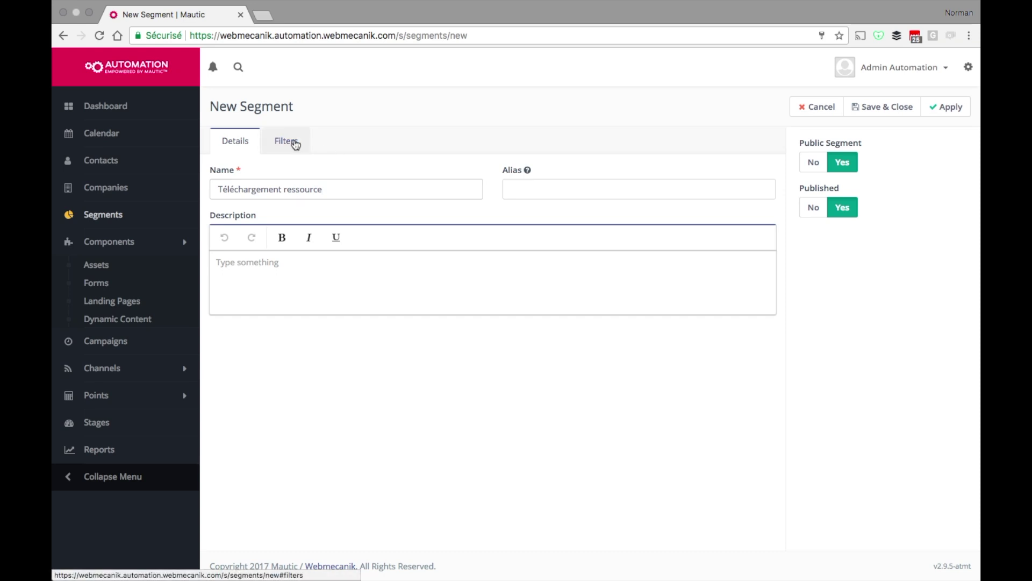
- Add a "Visited URL" filter to the segment with the white paper asset's address, ending in /asset/35:livre-blanc-marketing-automation, as its value
left_click(290, 142)
left_click(277, 173)
type("url")
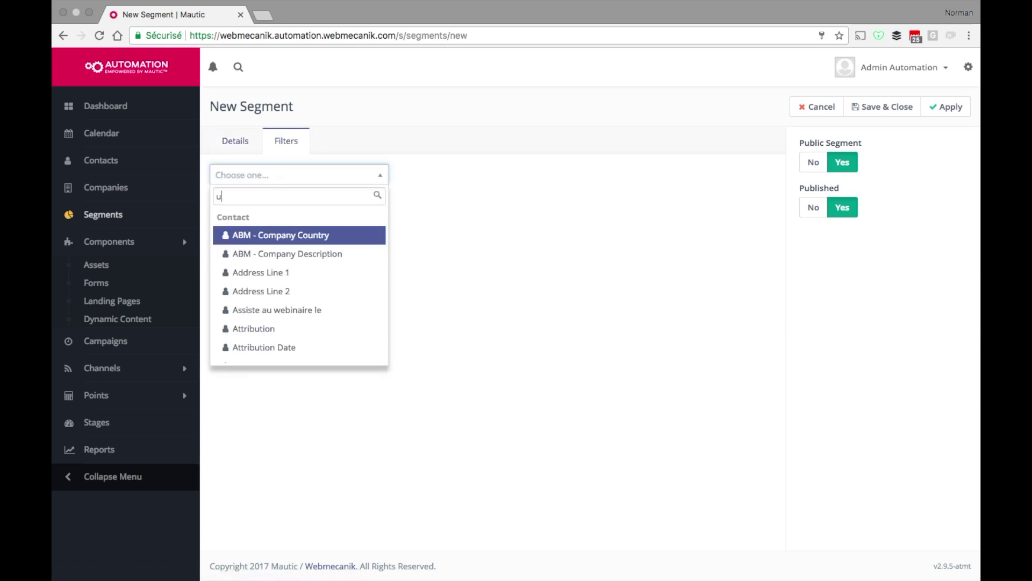
key("Down")
key("Down")
key("Down")
key("Down")
key("Down")
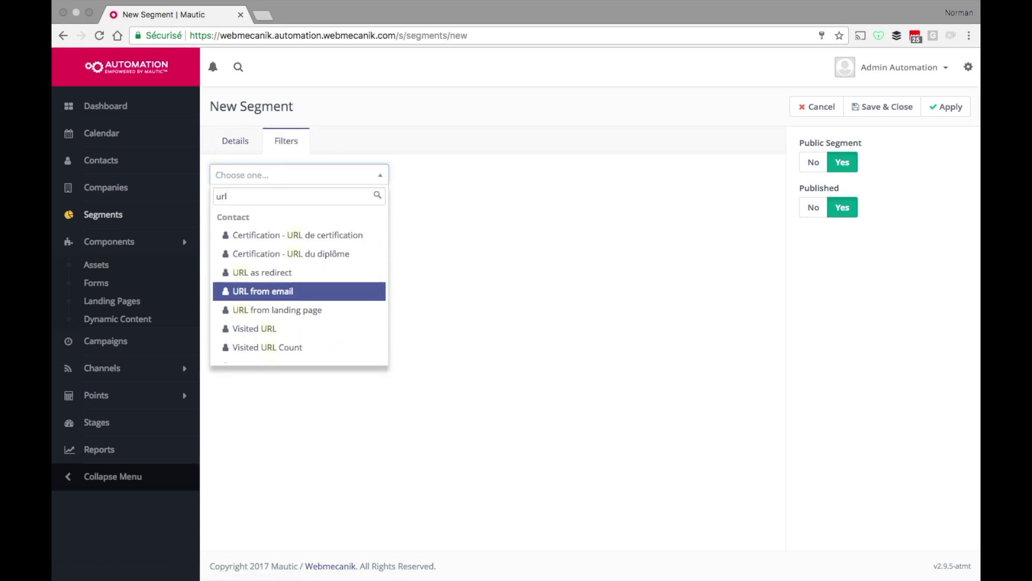
key("Return")
left_click(535, 236)
type("c.com/asset/35:livre-blanc-marketing-automation")
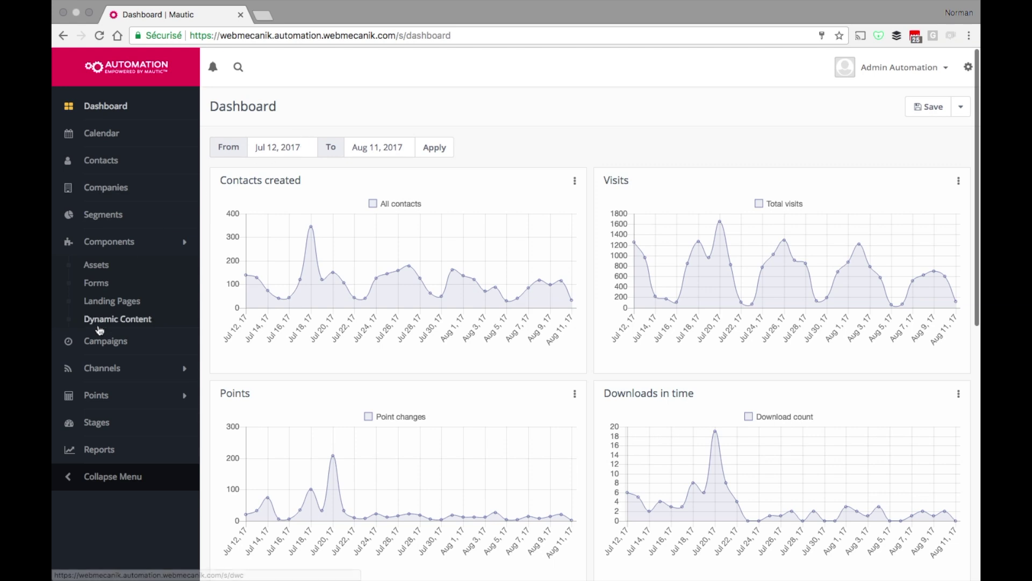
- Start a new point action named "Téléchargement de ressource" and set its points change to 10
left_click(89, 394)
left_click(109, 372)
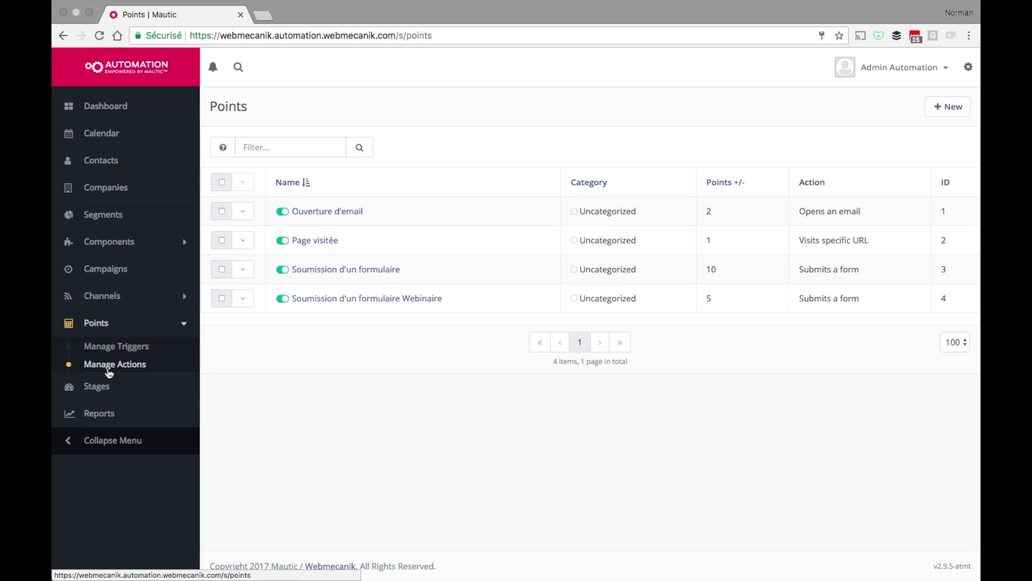
left_click(938, 107)
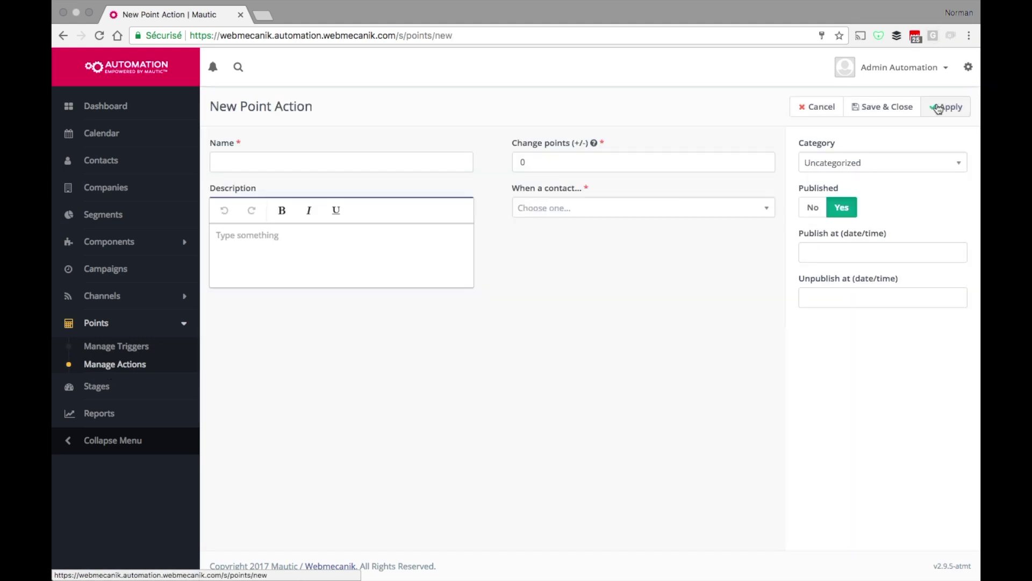
left_click(369, 167)
type("Téléchargement de ressource")
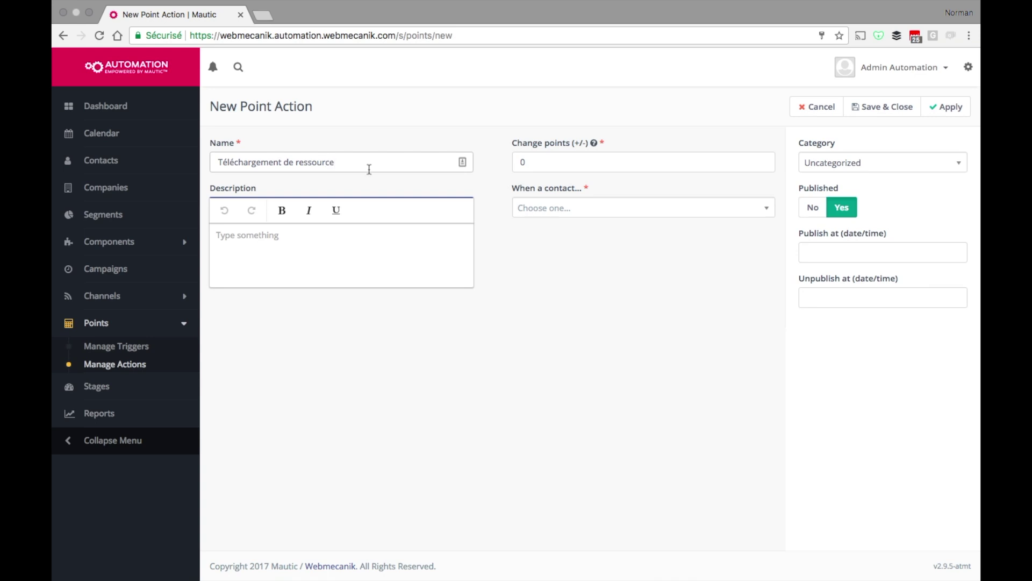
key("Left")
type("1")
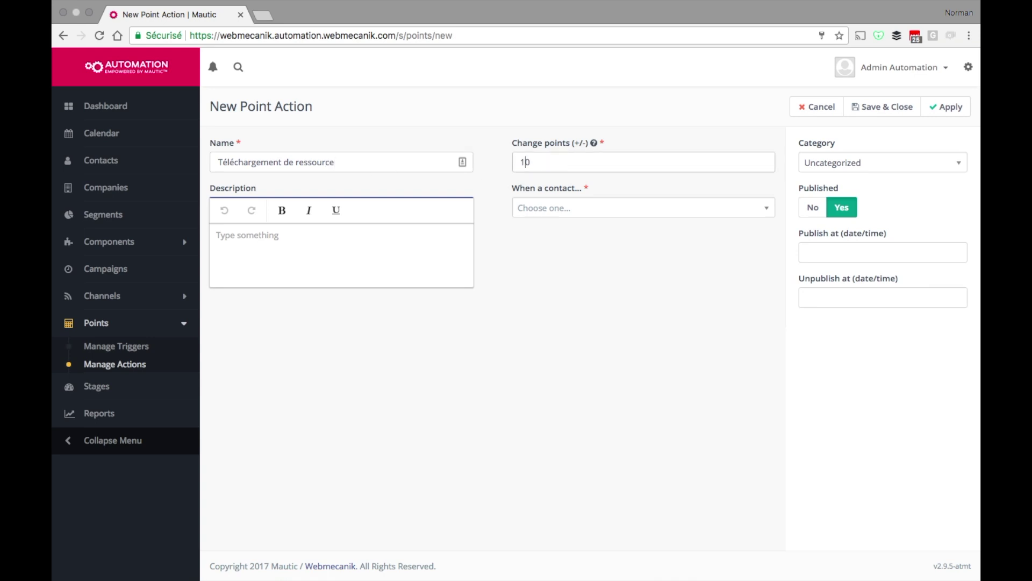
- Make the point action apply when a contact "Downloads an asset", limited to the asset "Livre blanc marketing automation"
left_click(546, 209)
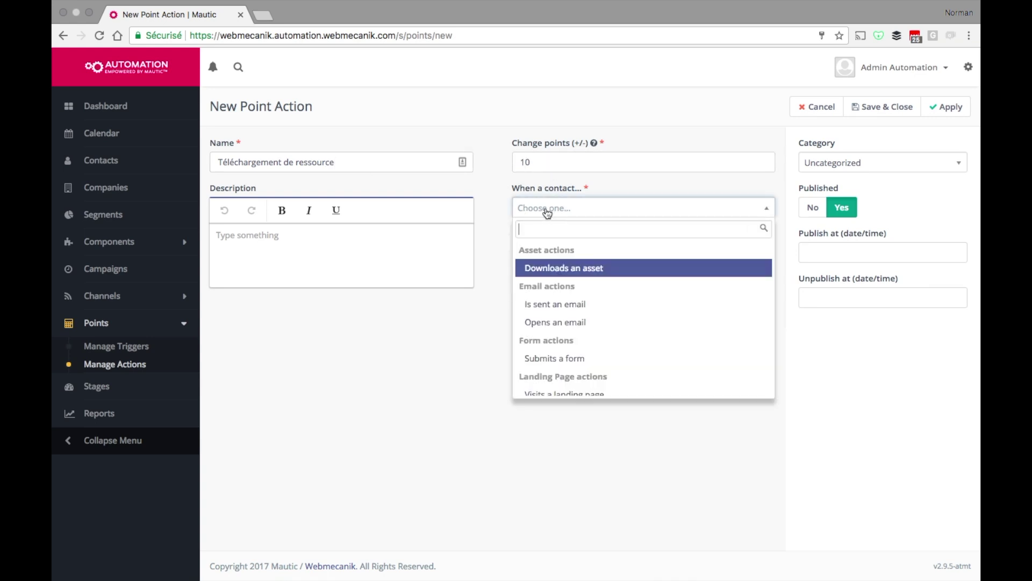
left_click(551, 267)
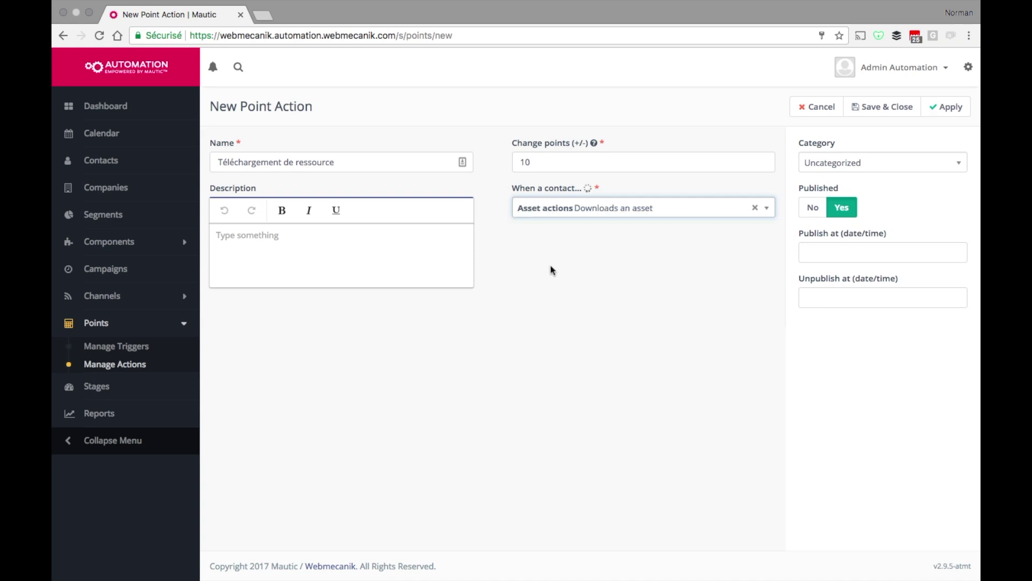
mouse_move(595, 233)
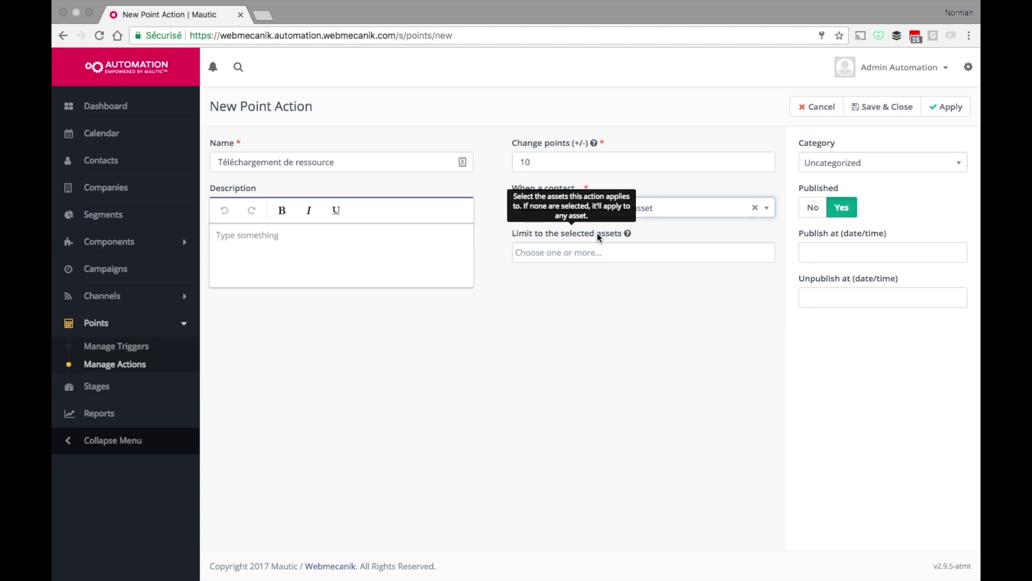
left_click(567, 253)
left_click(555, 294)
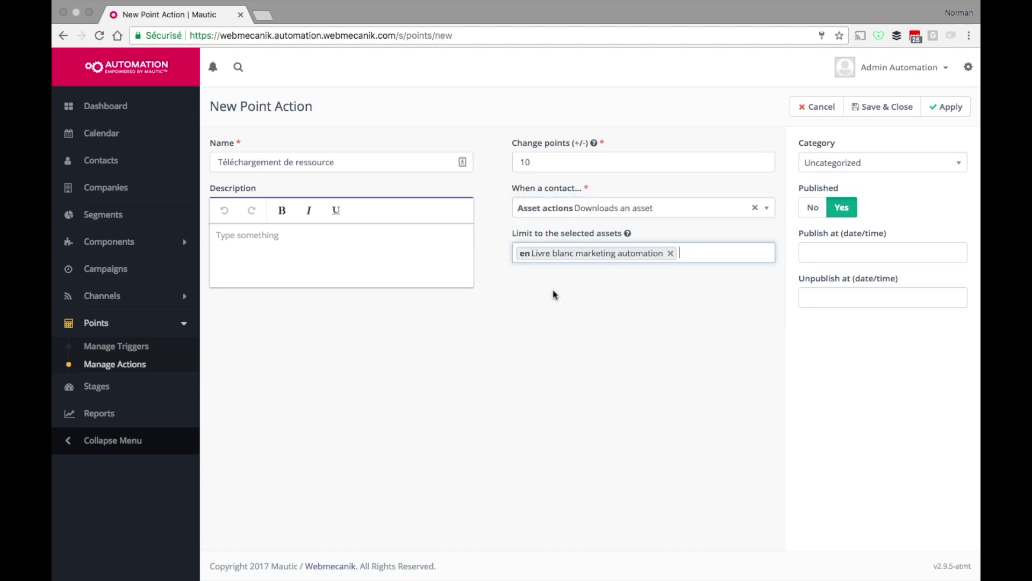